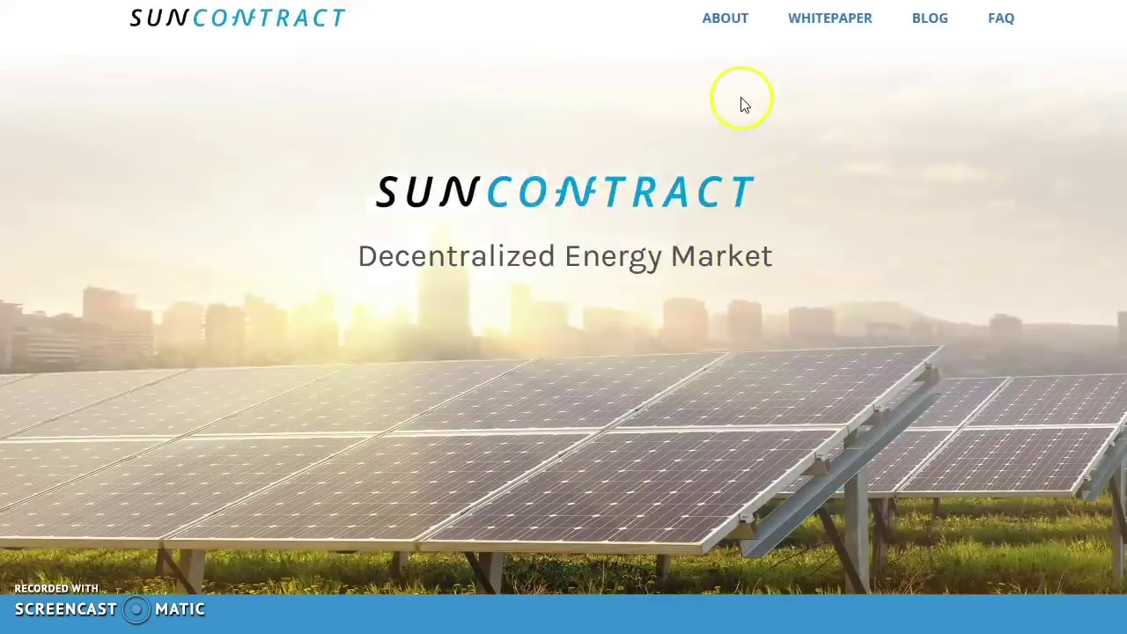
- Open the Ethereum deposit details in the HitBTC account, copy the wallet address, and close the details
scroll(632, 60, down, 1)
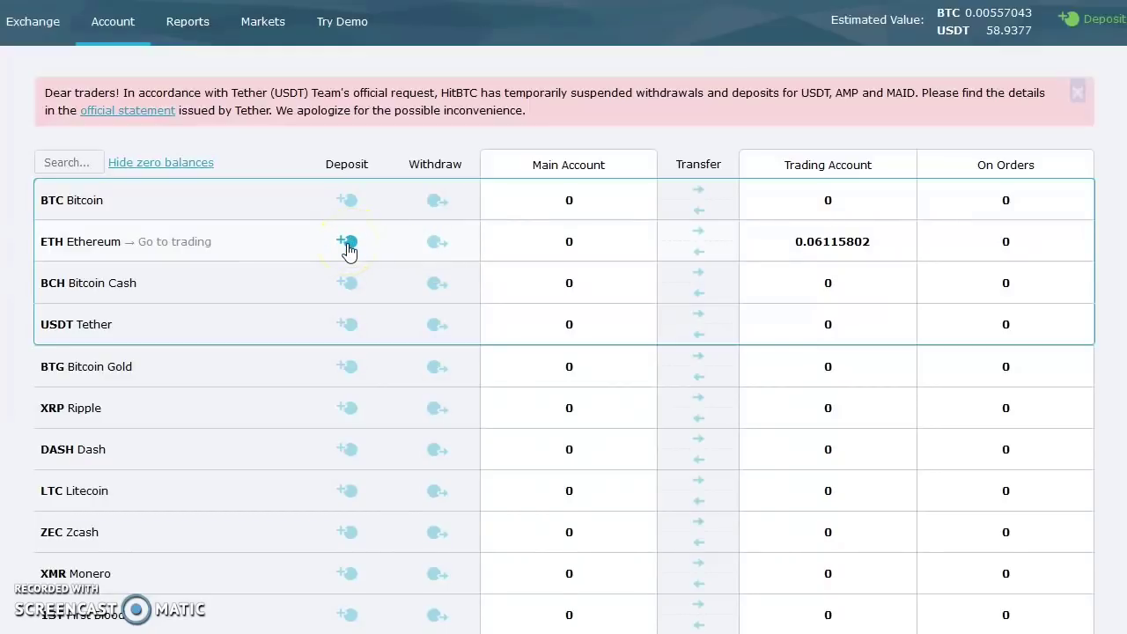
click(349, 249)
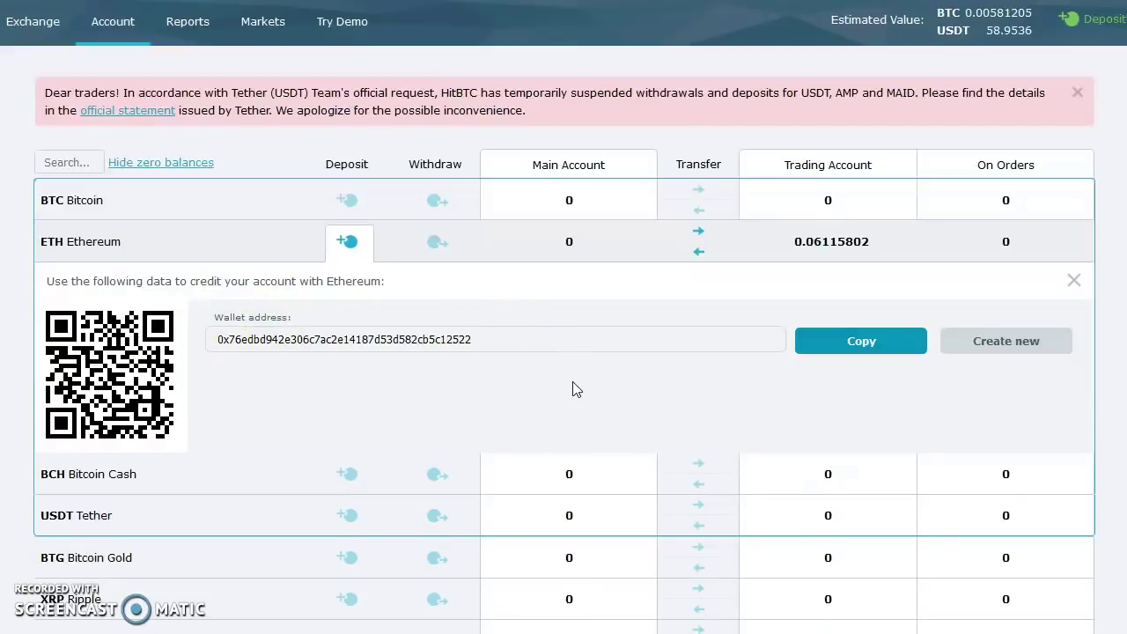
drag(482, 338, 188, 339)
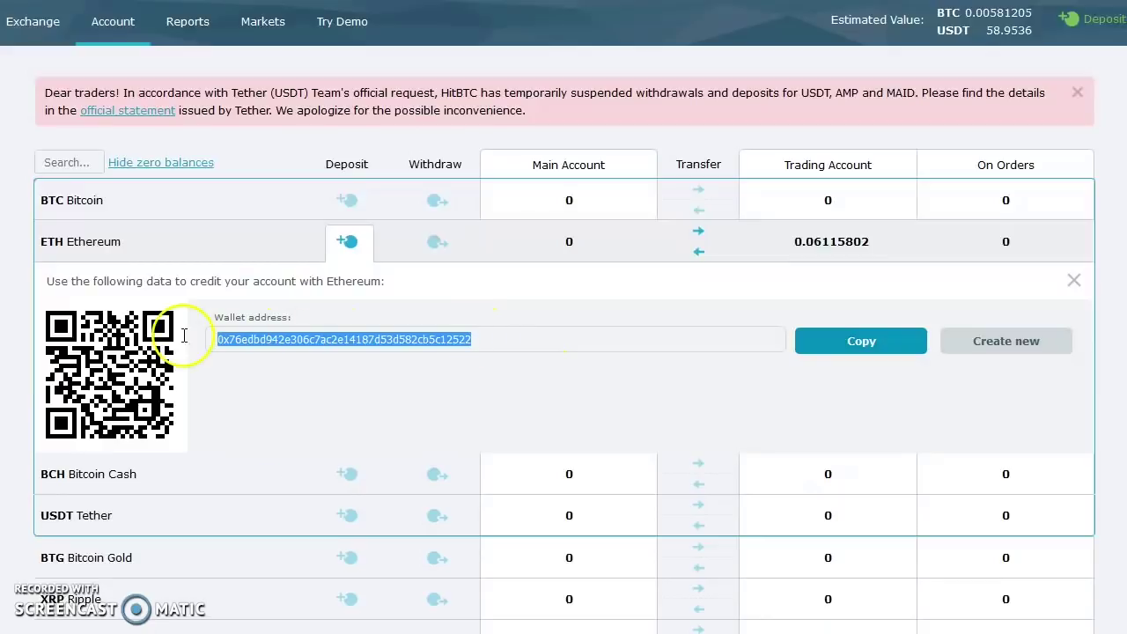
click(830, 346)
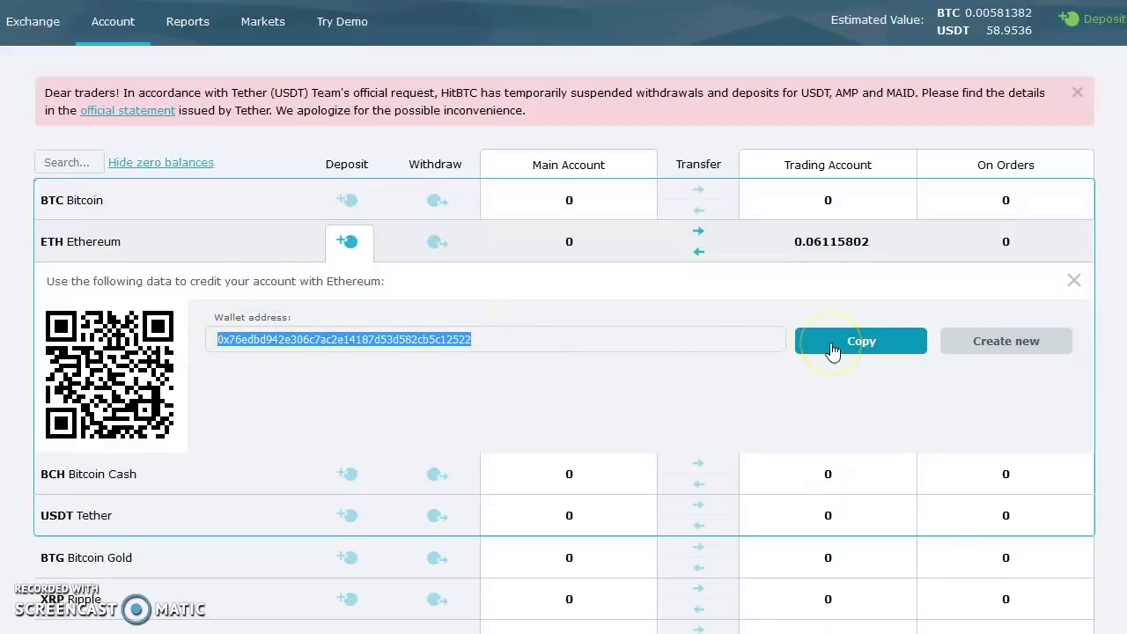
click(1074, 282)
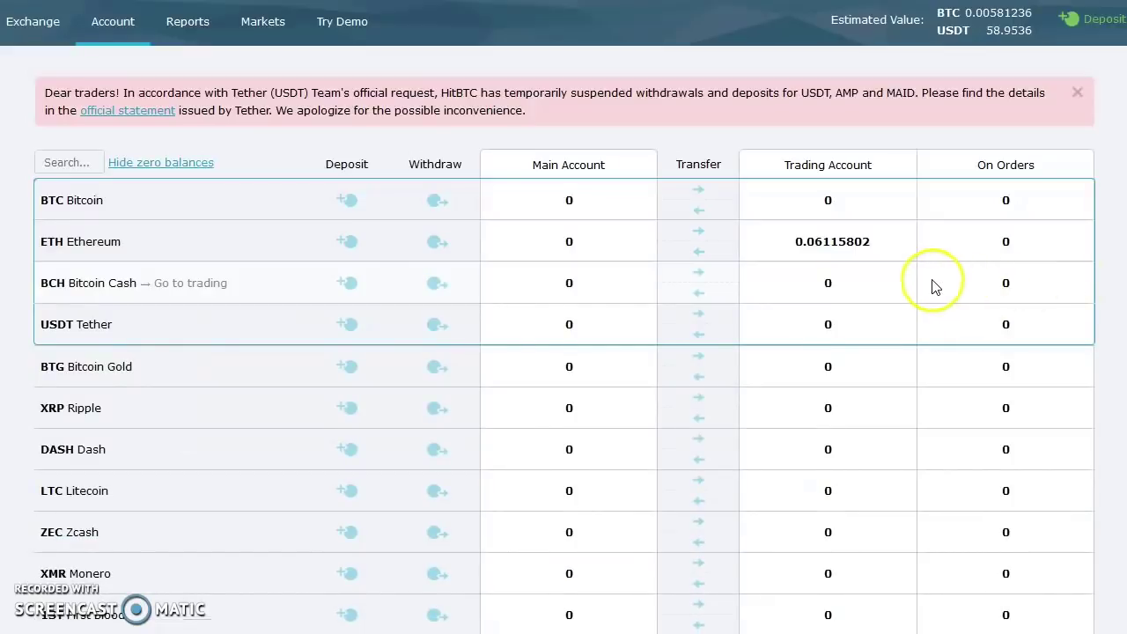
- Transfer 0.06115802 ETH from the trading account to the main account and back to the trading account
click(702, 254)
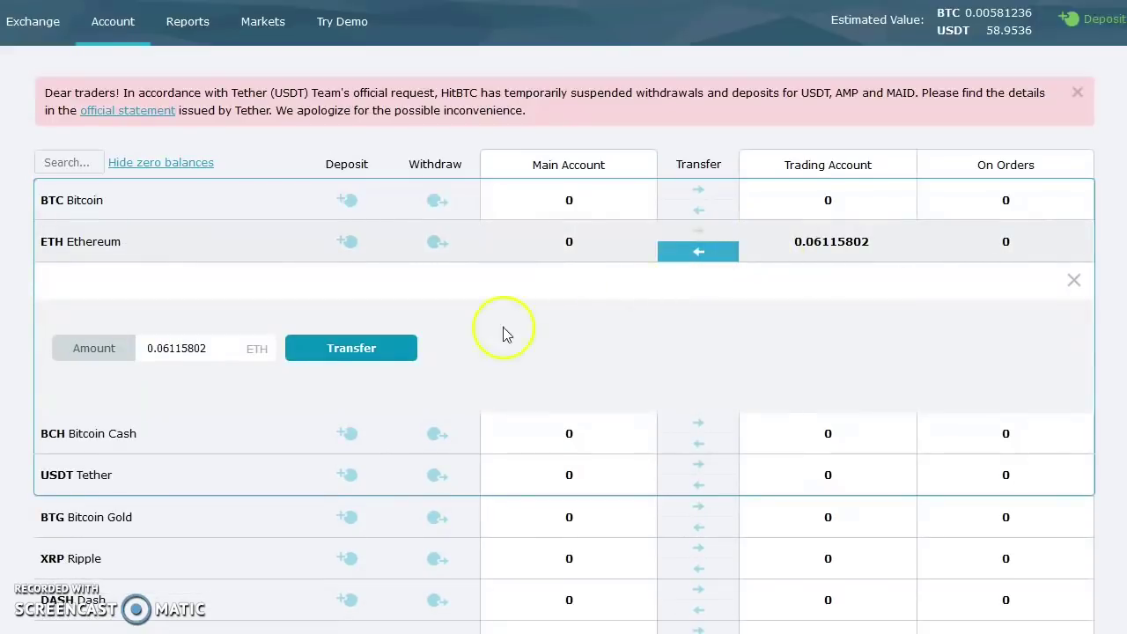
click(368, 350)
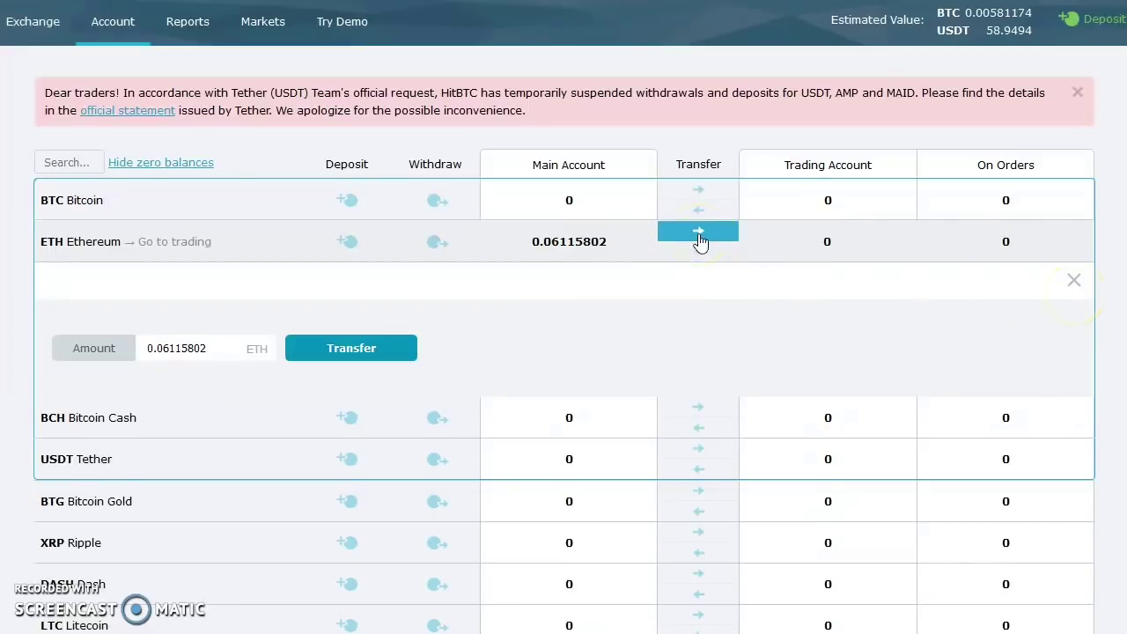
click(396, 346)
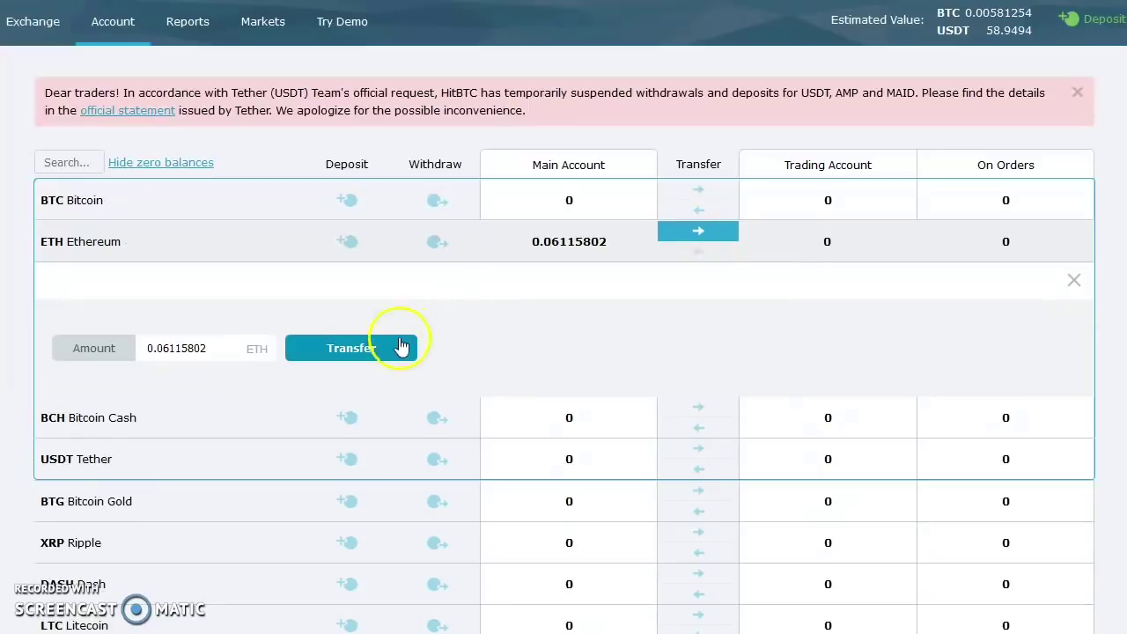
click(364, 350)
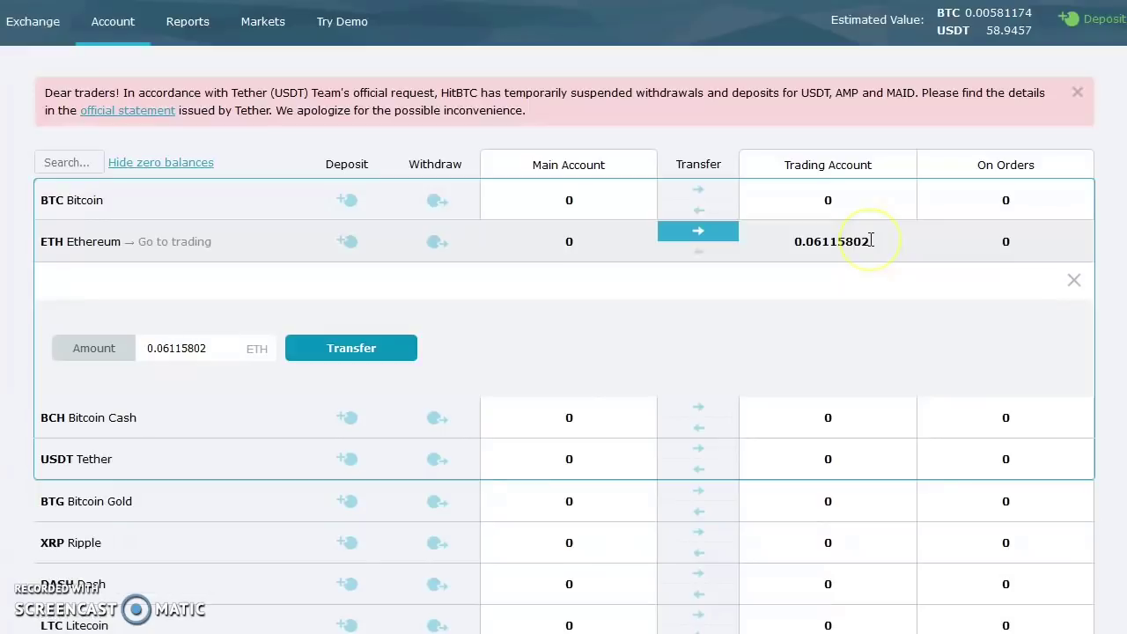
- Open the exchange and fill in an SNC/ETH limit buy order for 200 SNC at the best ask price, 0.000286 ETH
click(41, 30)
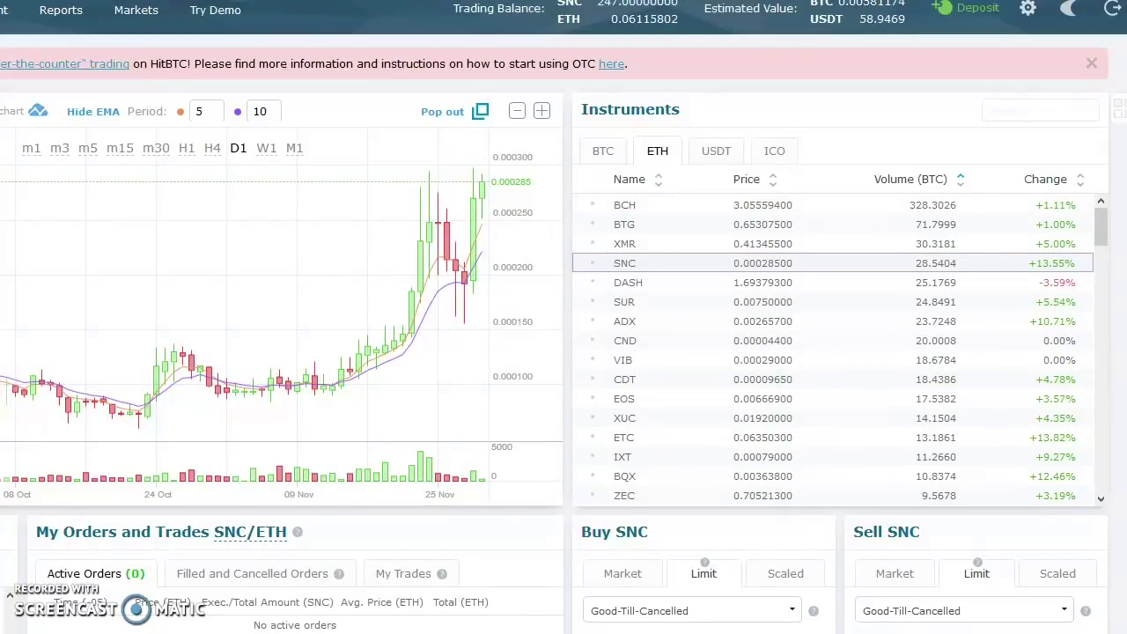
scroll(563, 317, down, 5)
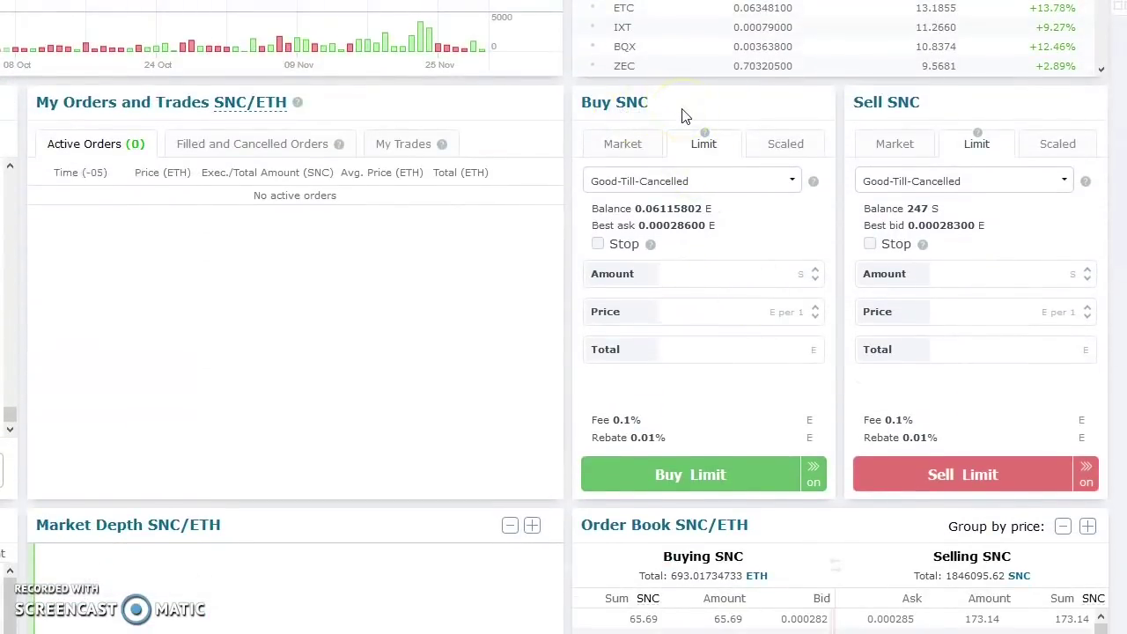
click(665, 227)
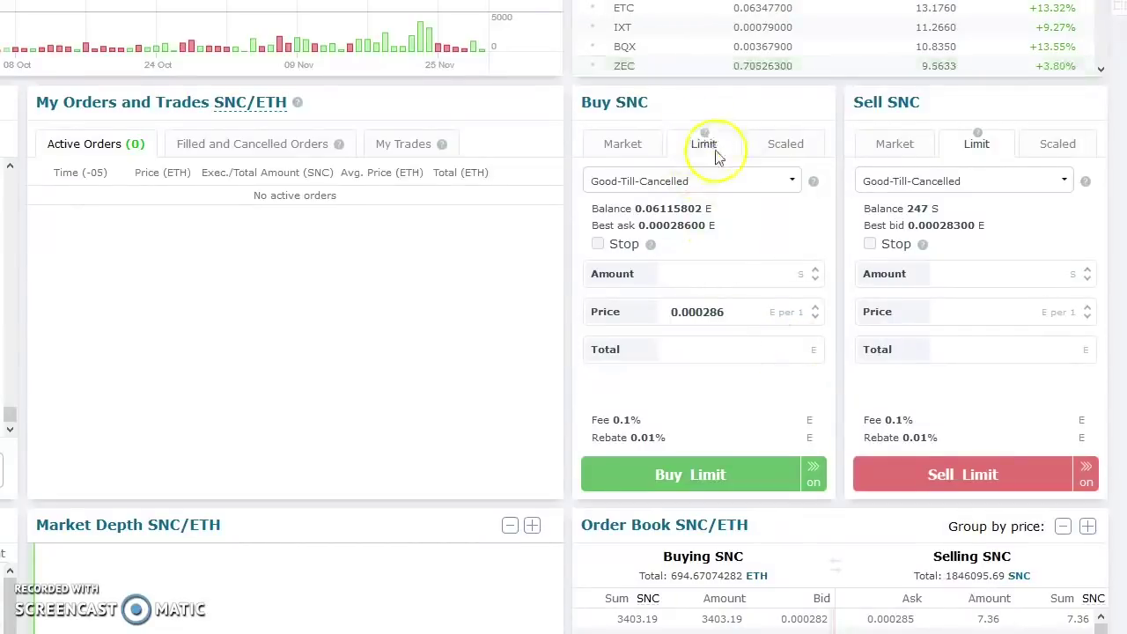
click(733, 276)
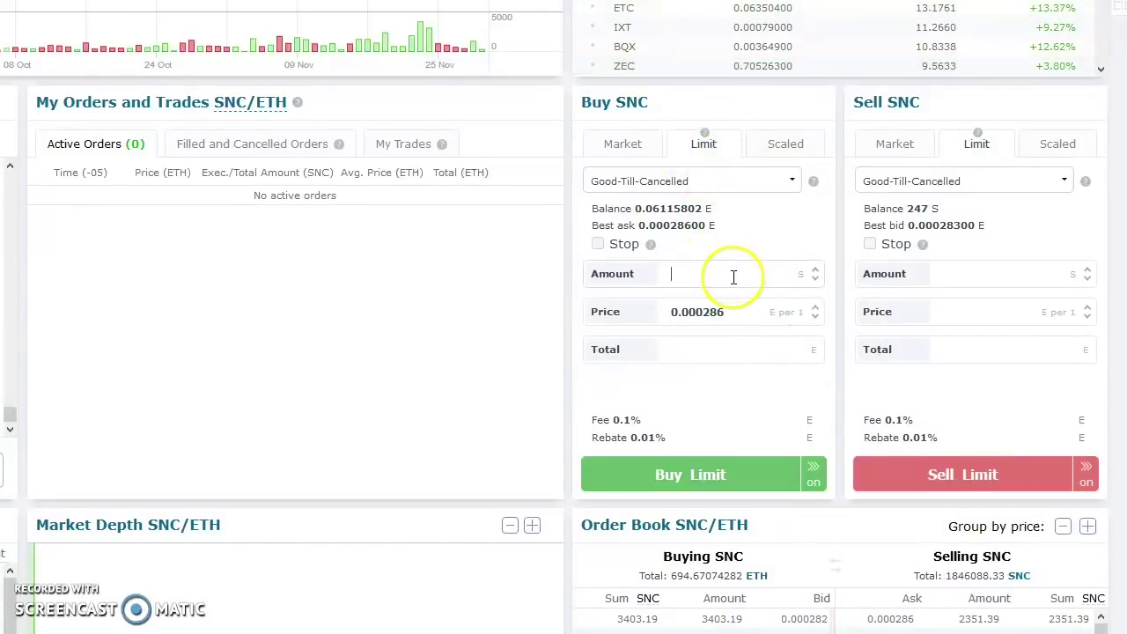
text(200)
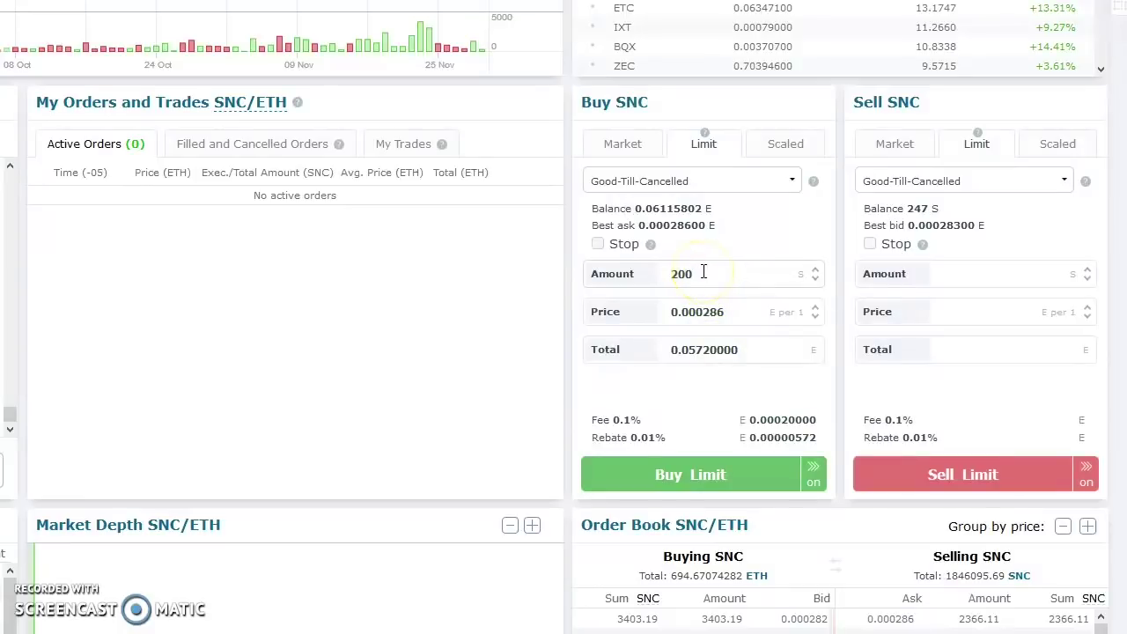
- Try an amount of 300 SNC in the limit buy order and restore it to 200
key(BackSpace)
key(BackSpace)
key(BackSpace)
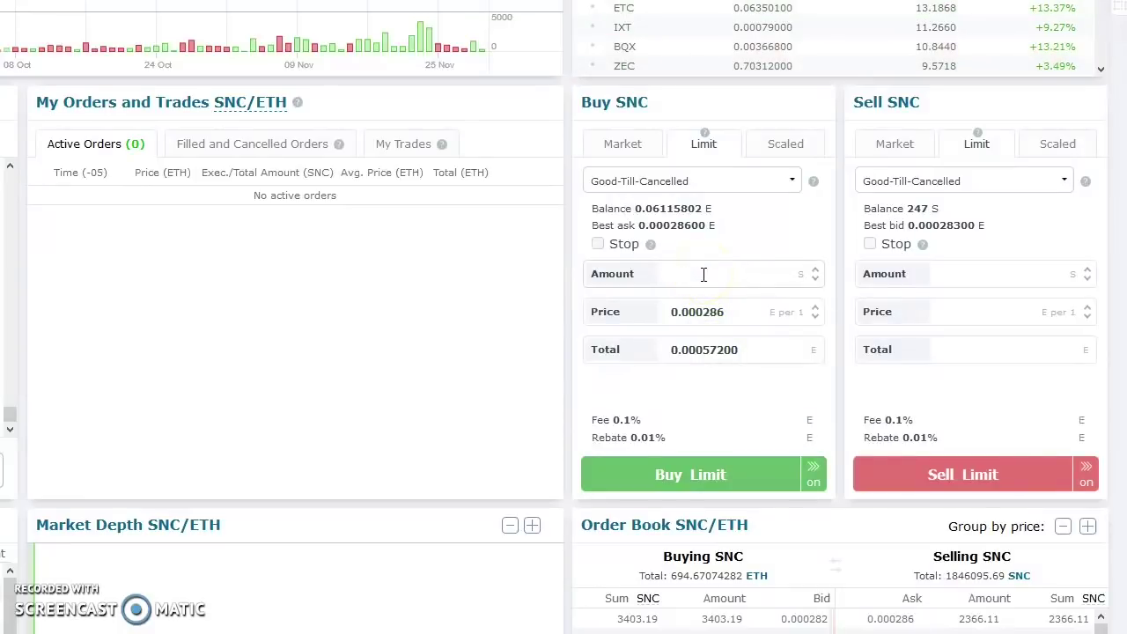
text(300)
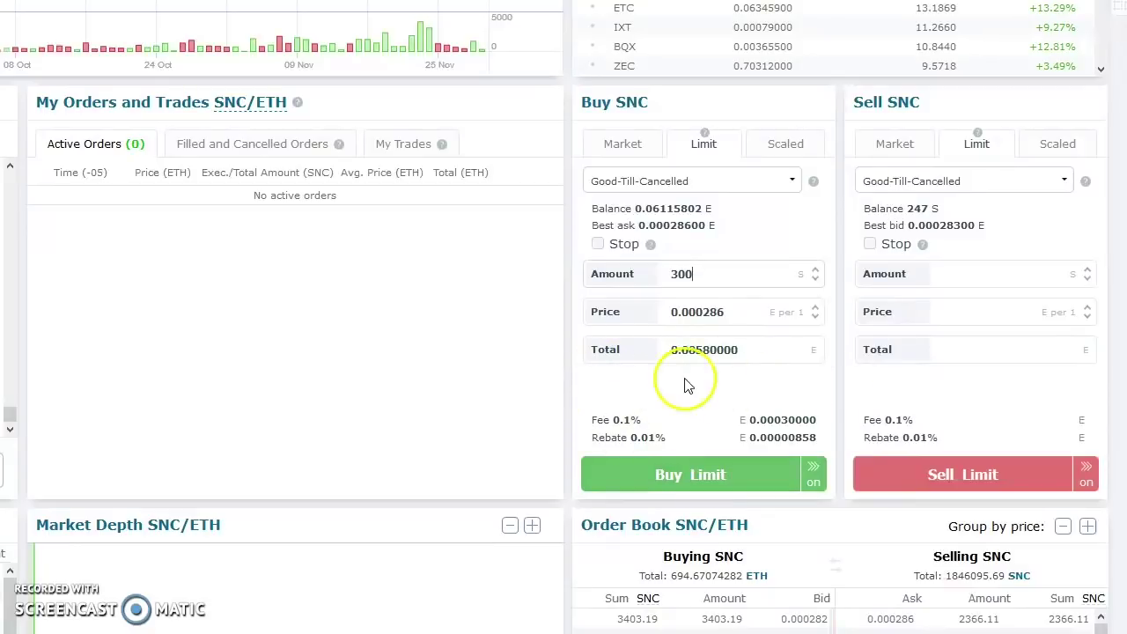
key(BackSpace)
key(BackSpace)
key(BackSpace)
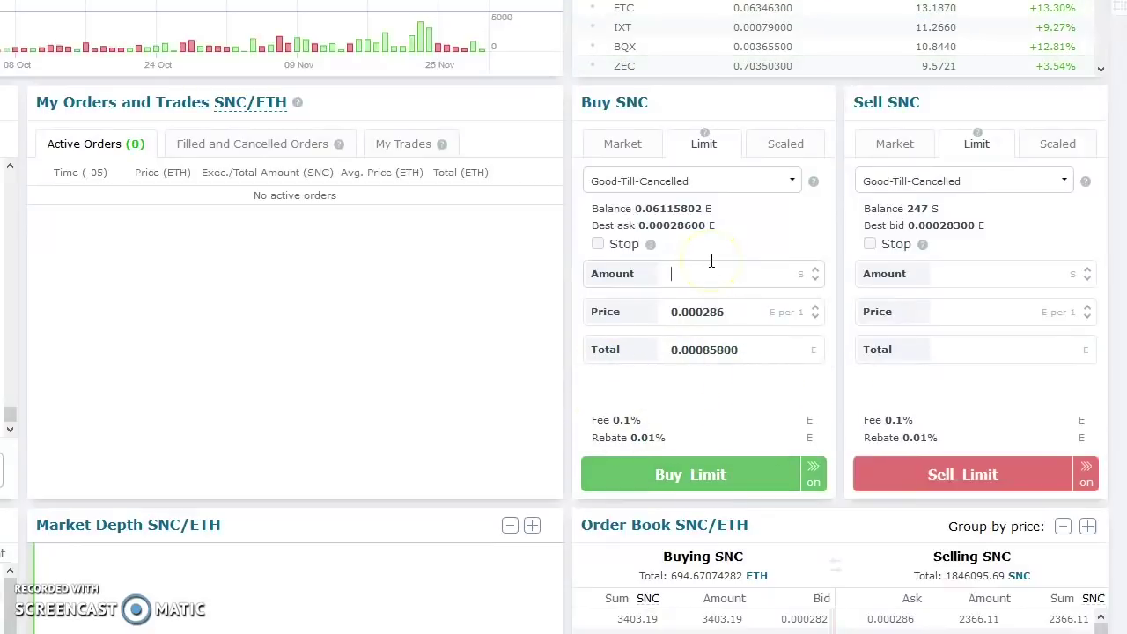
text(200)
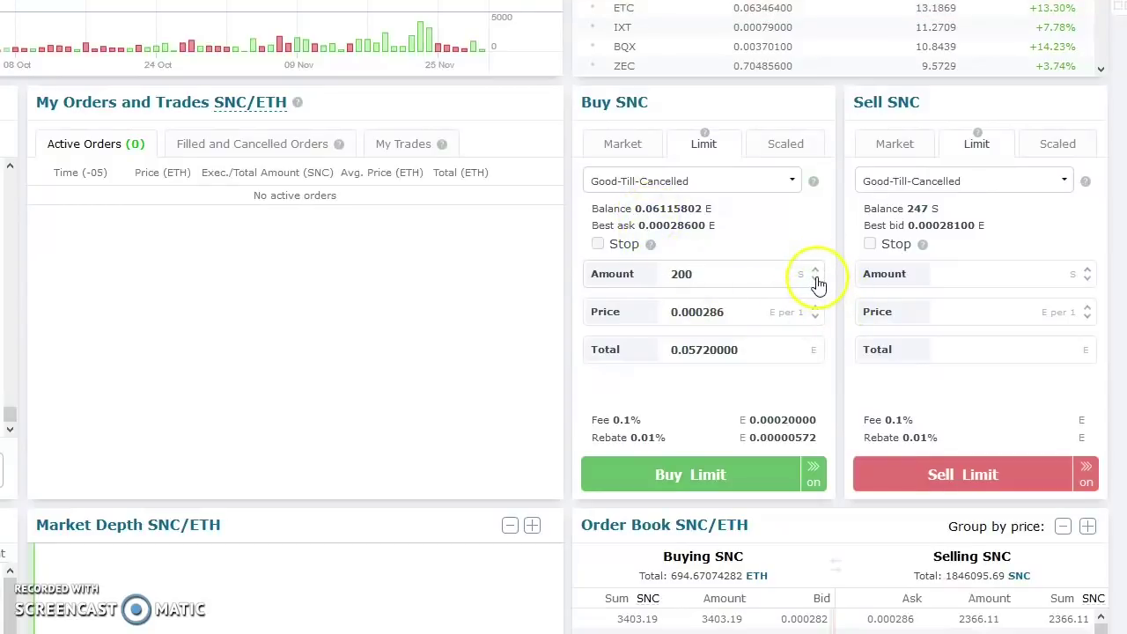
- Place the limit buy order for 200.00 SNC at 0.000286 ETH each
click(816, 282)
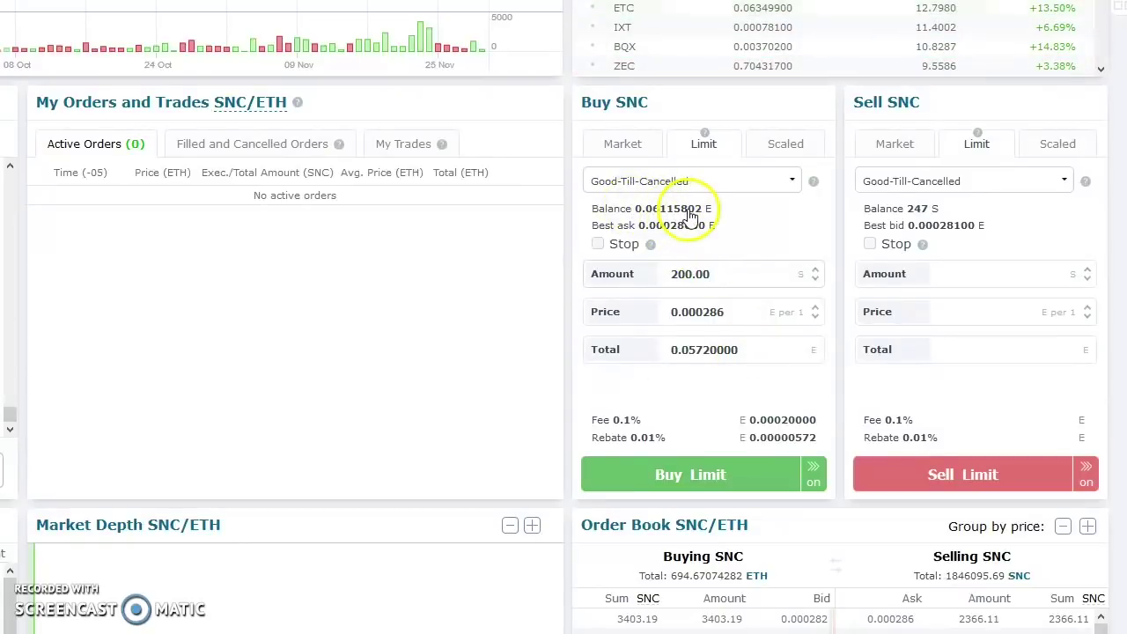
click(708, 477)
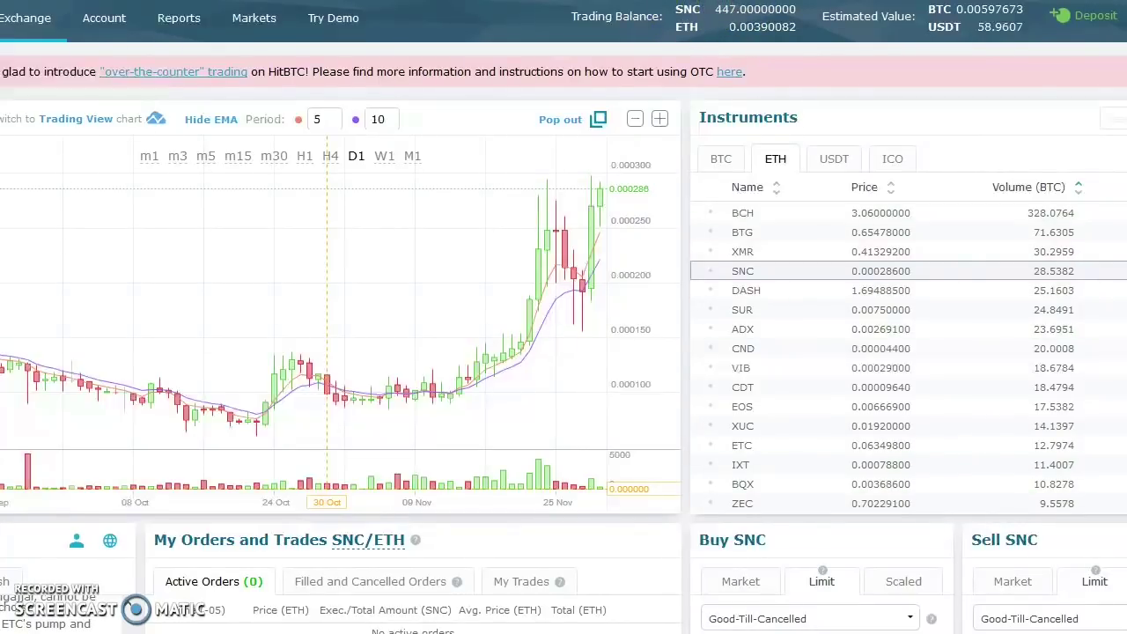
- Review the filled and cancelled SNC/ETH orders and check the trading balance
scroll(564, 317, down, 4)
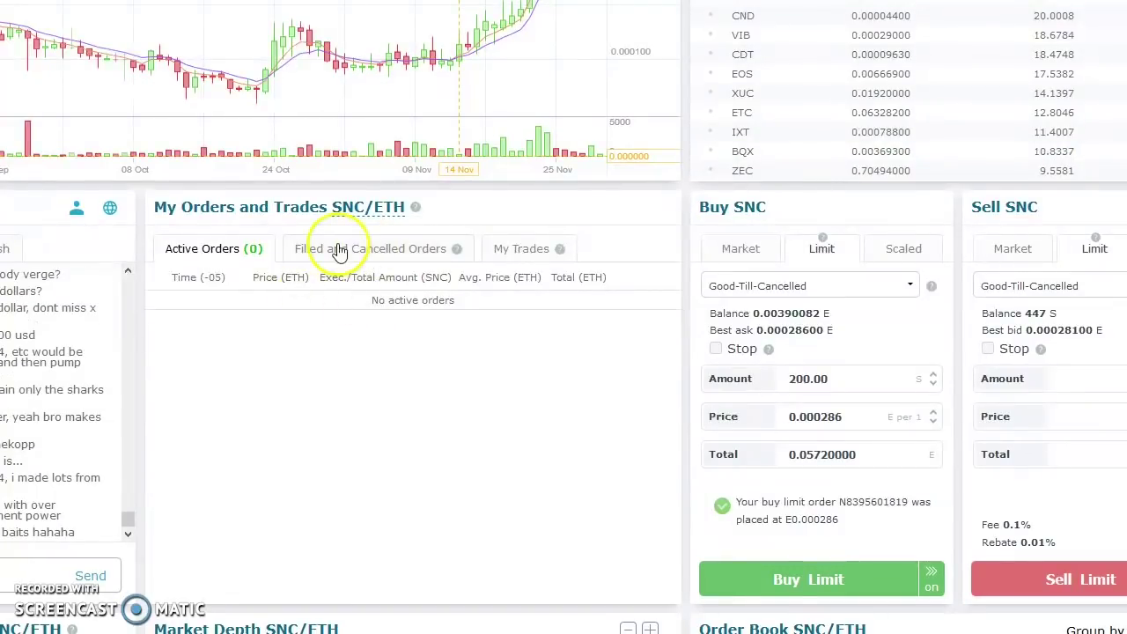
click(340, 254)
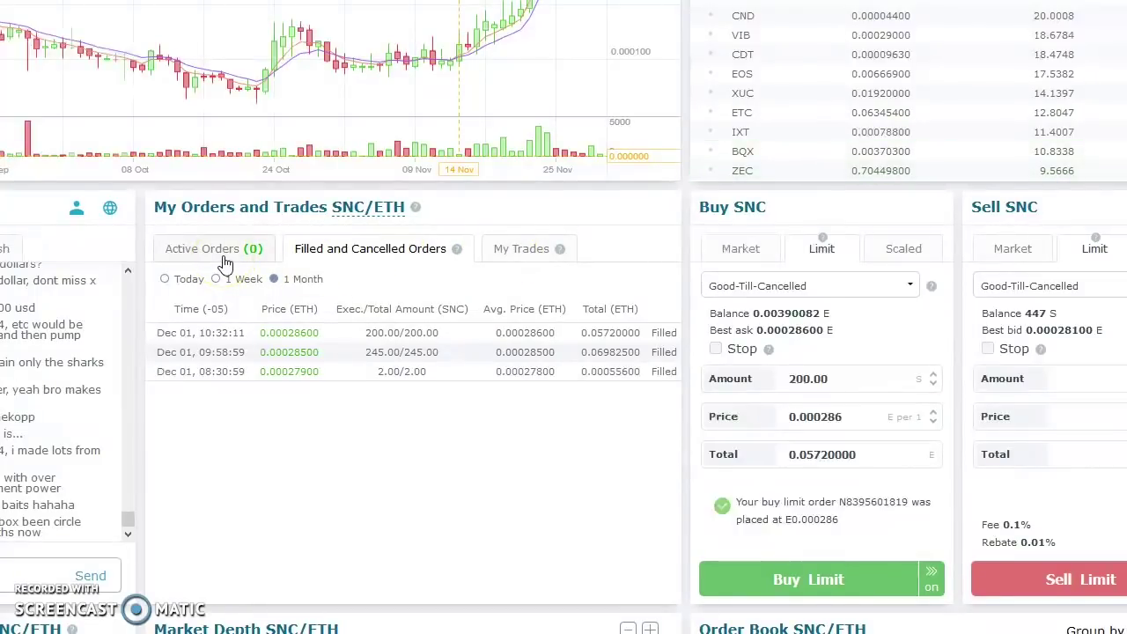
click(808, 291)
scroll(563, 317, up, 5)
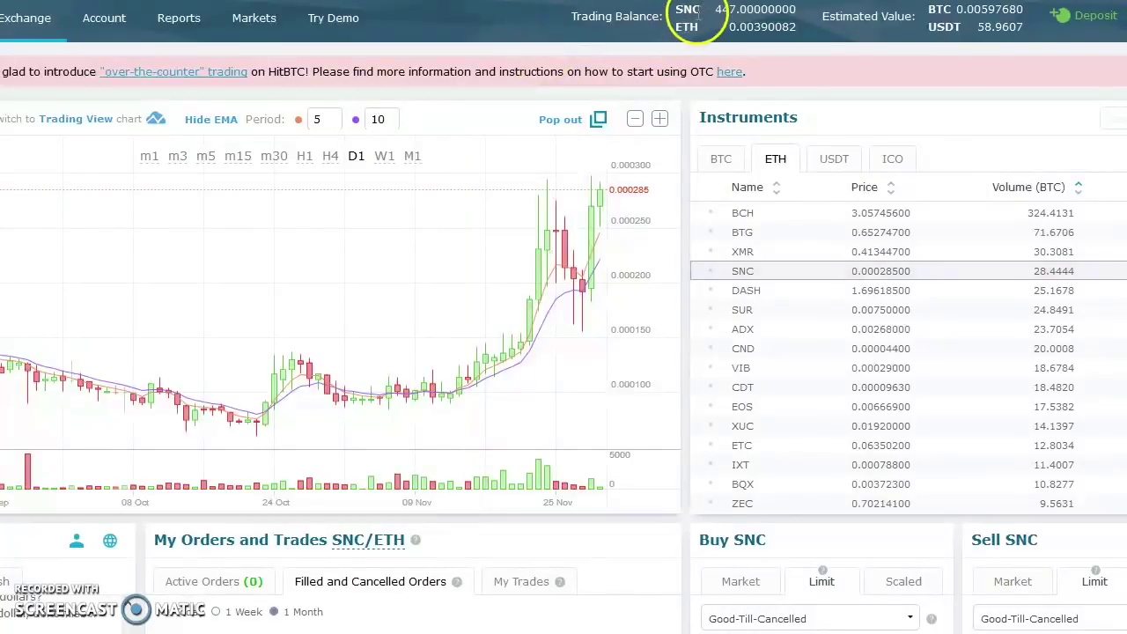
- Find SunContract (SNC) in the account's coin list and check its trading account balance
click(102, 34)
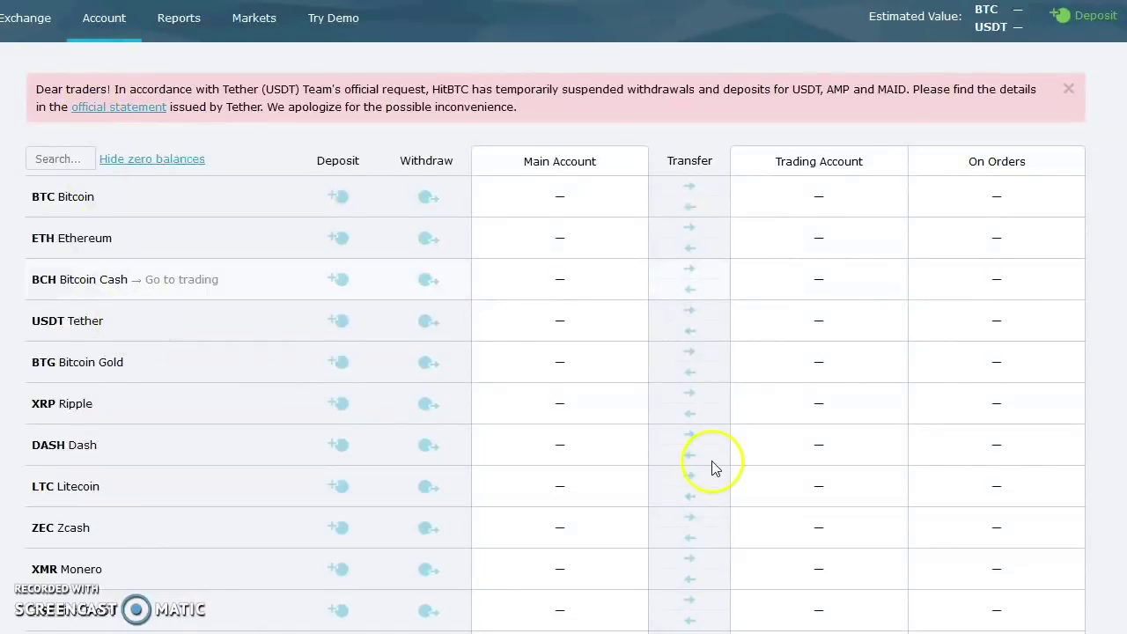
scroll(792, 402, down, 15)
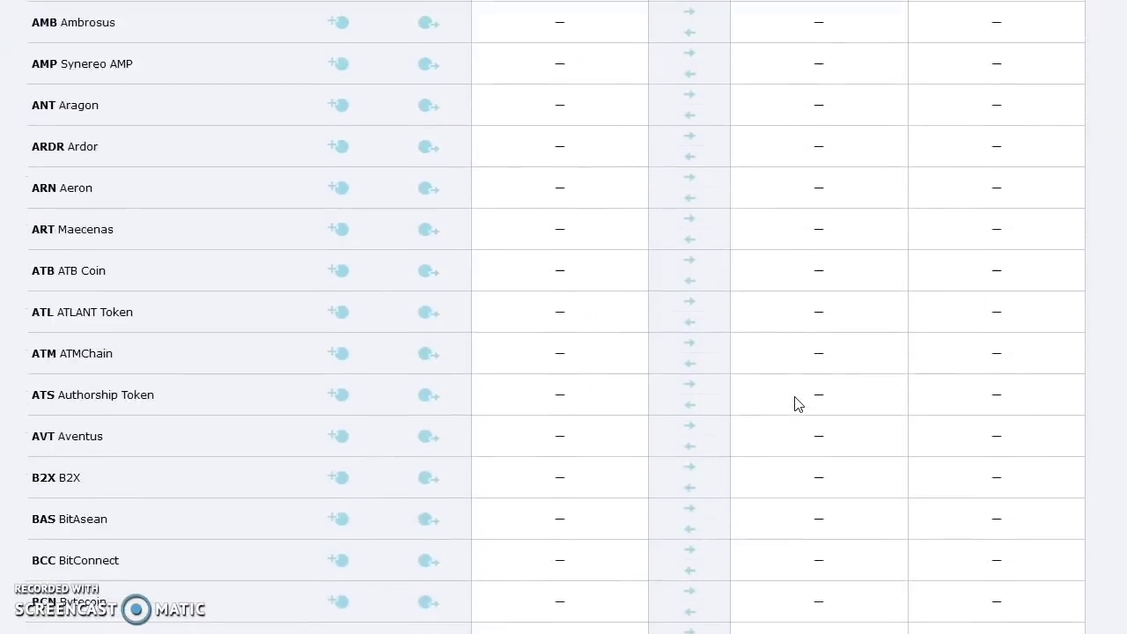
scroll(798, 404, down, 20)
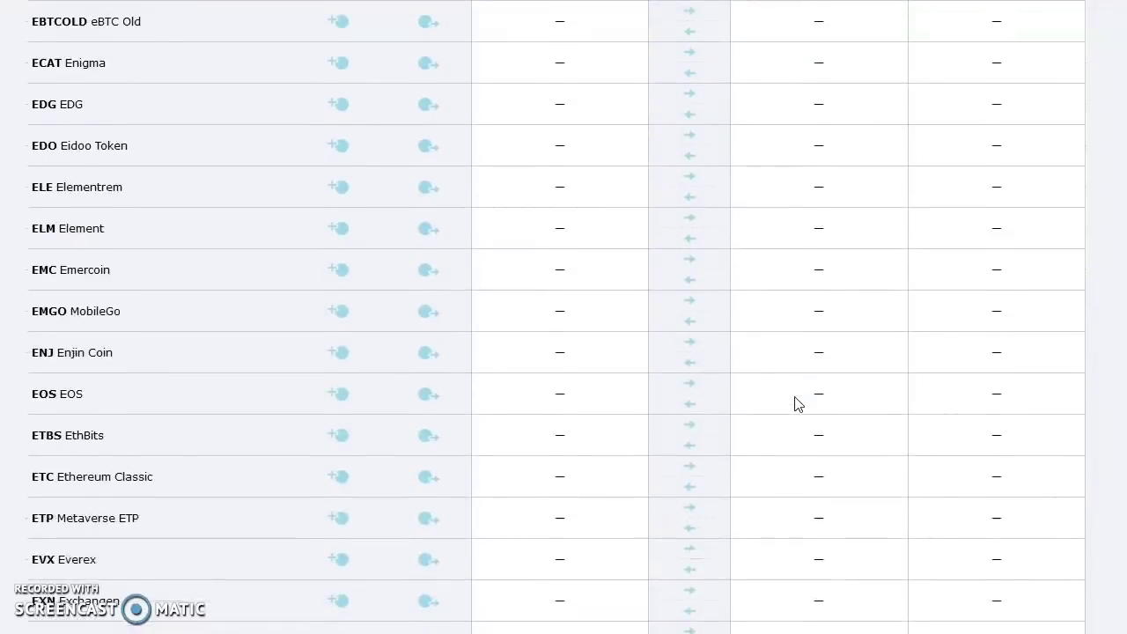
scroll(798, 404, down, 20)
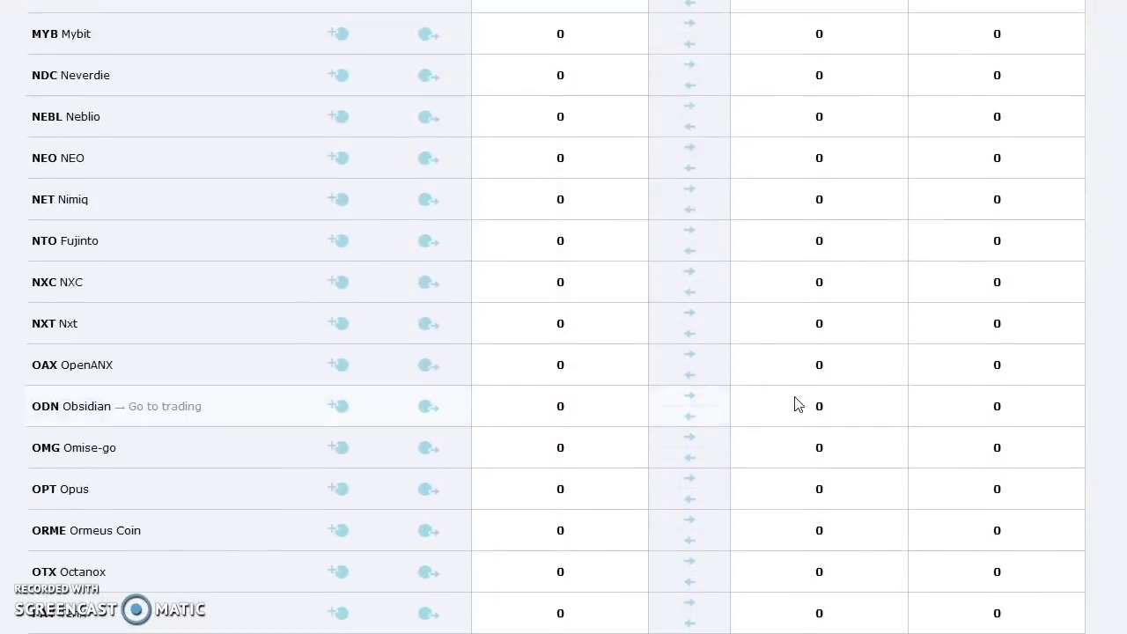
scroll(795, 404, down, 18)
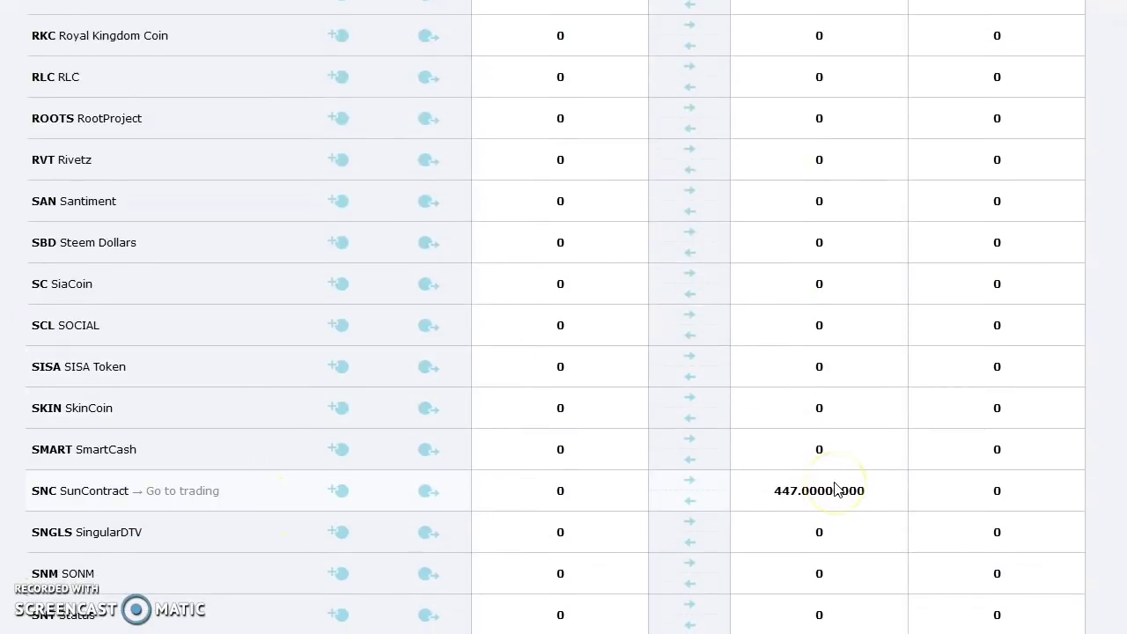
click(199, 495)
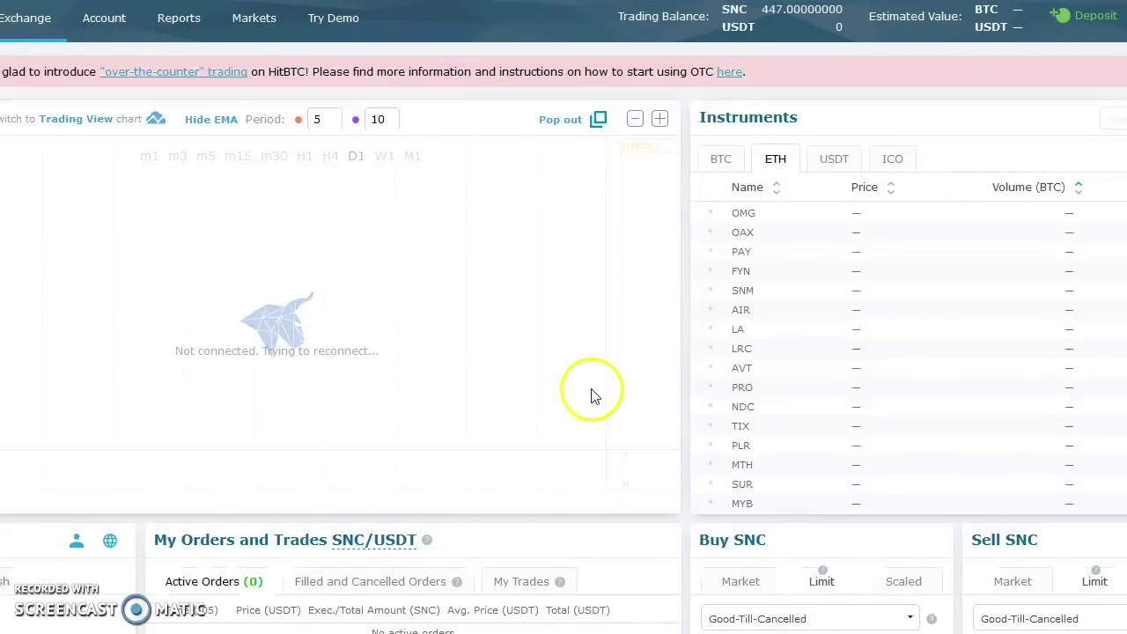
key(alt+Left)
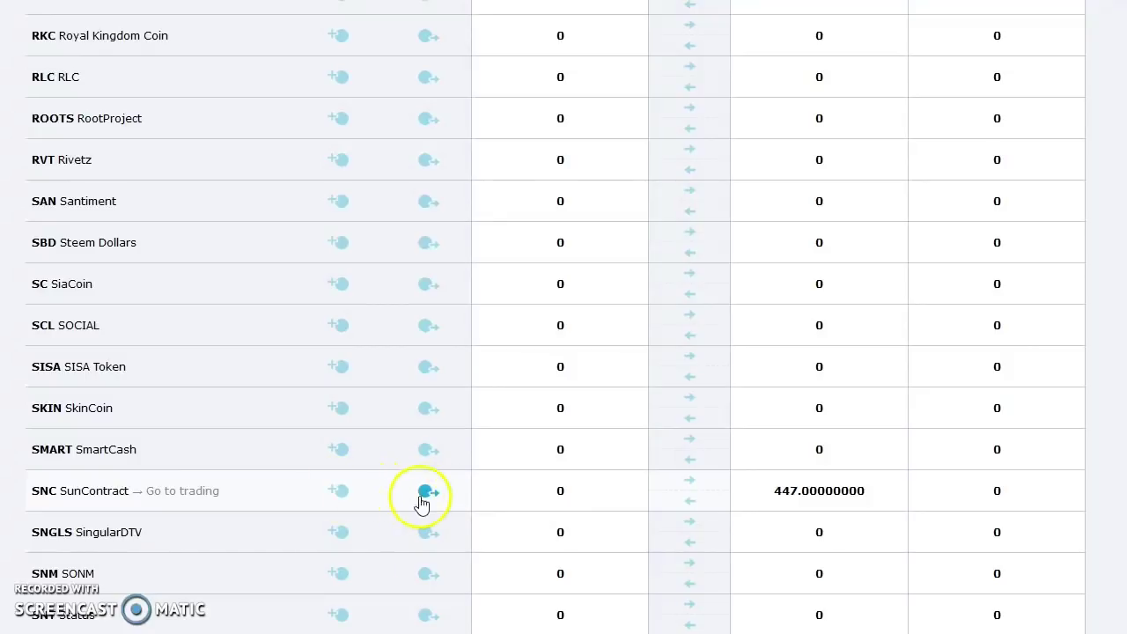
- Open the withdrawal form for SunContract (SNC)
click(433, 501)
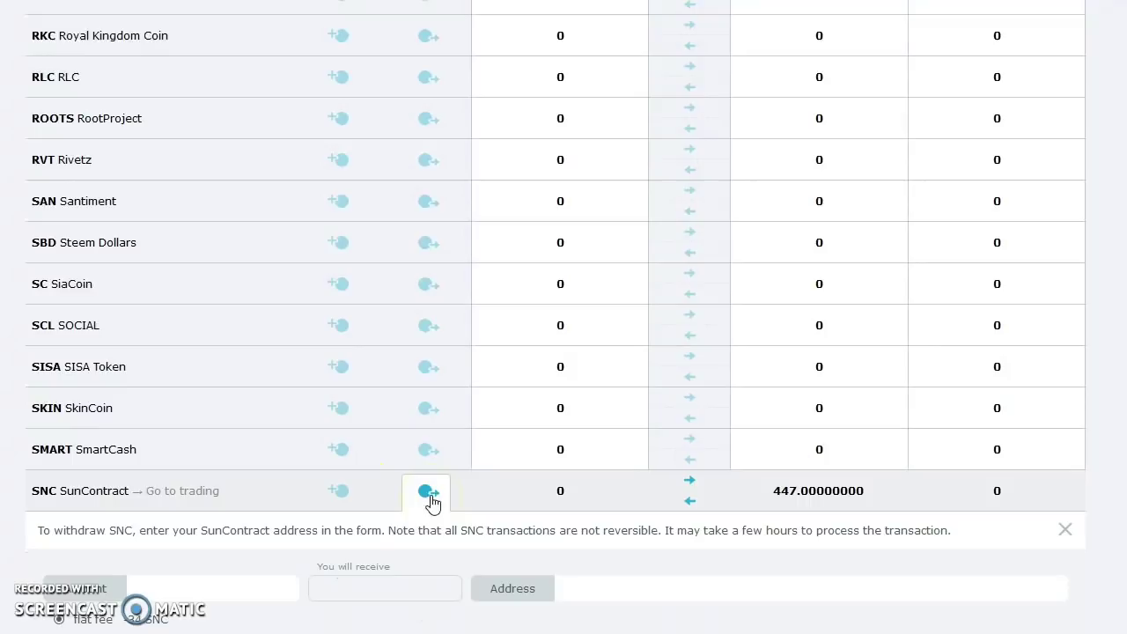
scroll(553, 520, down, 2)
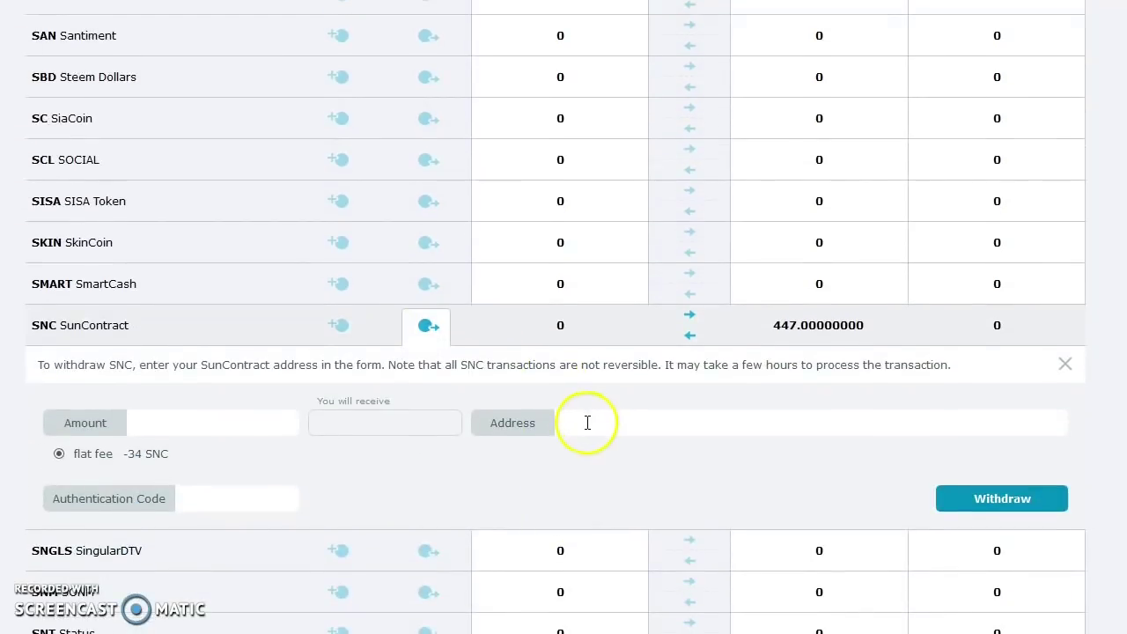